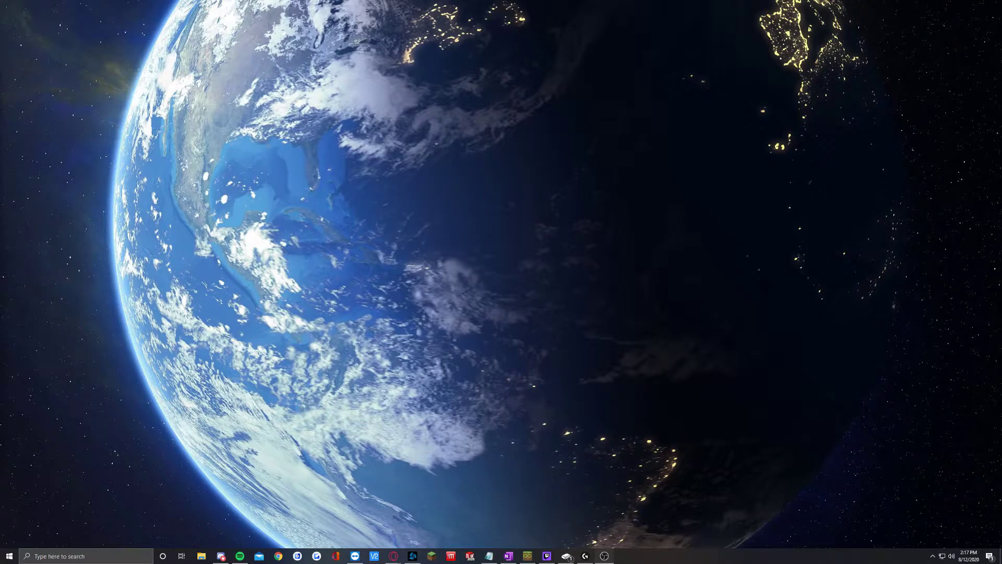
- Switch to the web browser and open CurseForge's Minecraft modpacks listing to look through the available packs
key(alt+Tab)
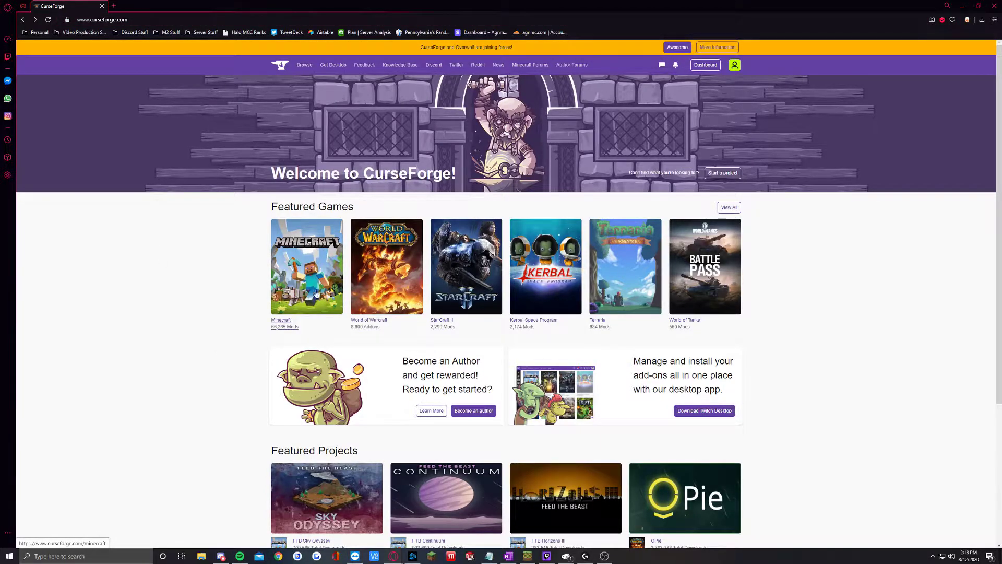
click(293, 260)
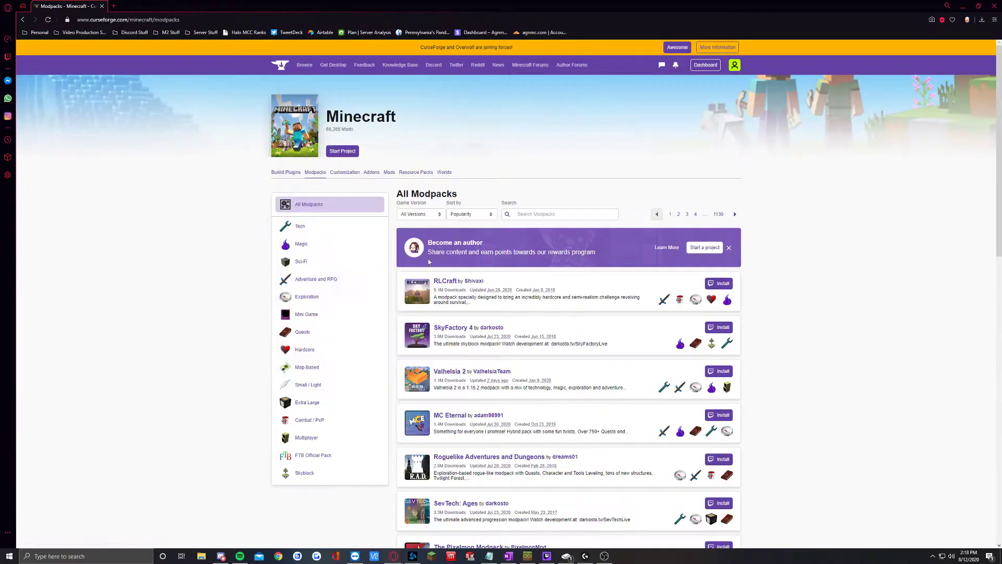
scroll(801, 214, down, 1)
scroll(801, 214, down, 2)
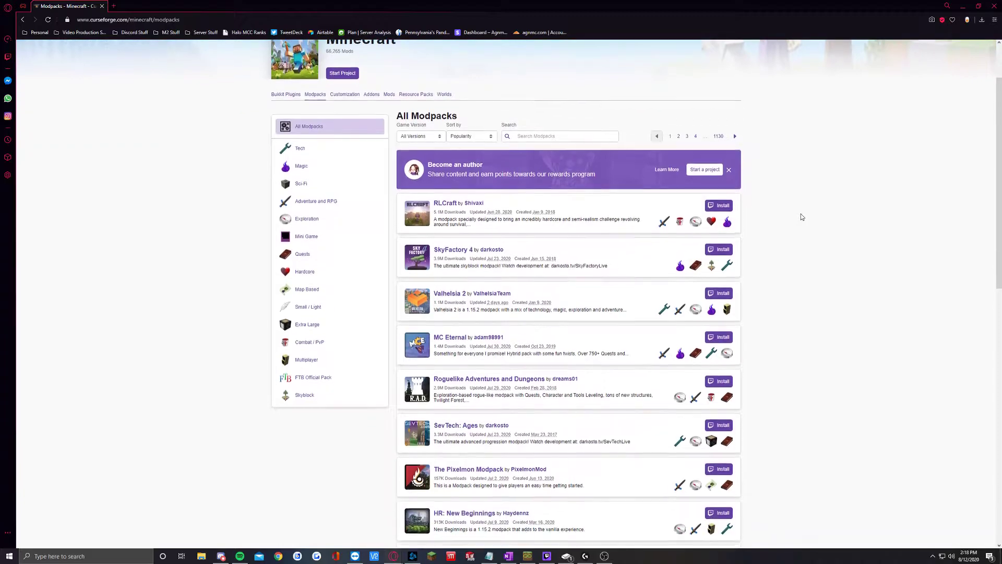
scroll(518, 370, up, 3)
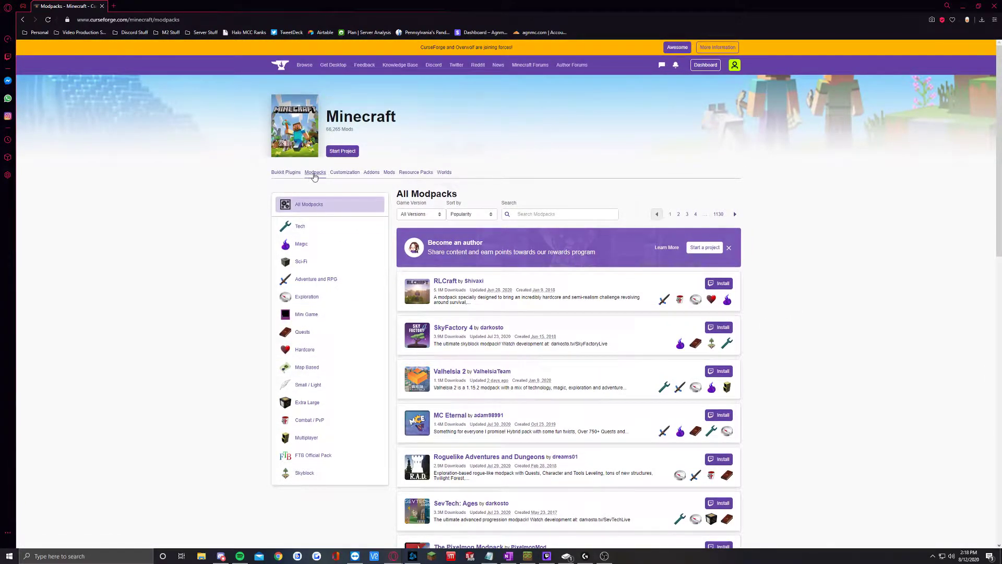
scroll(558, 247, down, 3)
scroll(557, 246, down, 6)
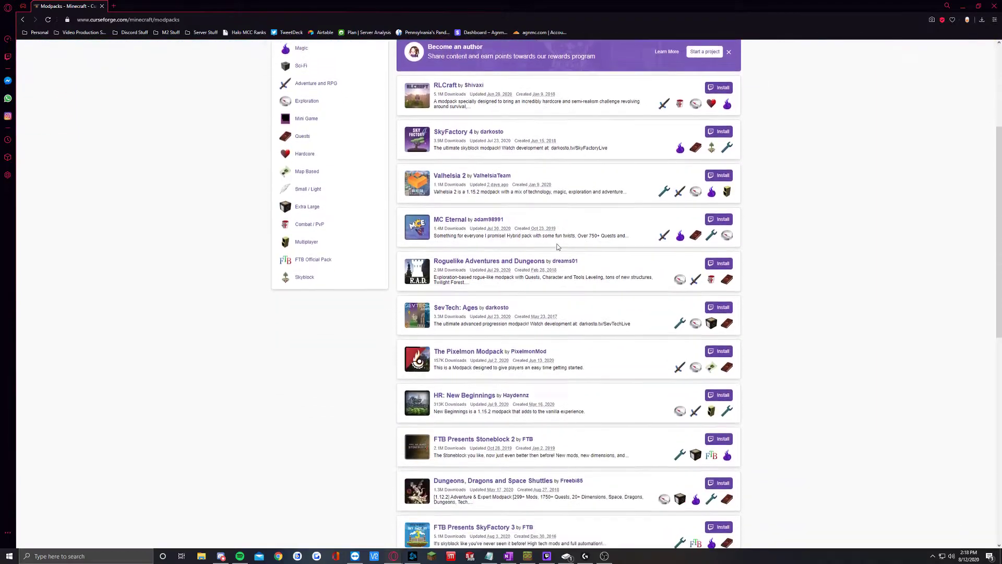
scroll(533, 261, up, 5)
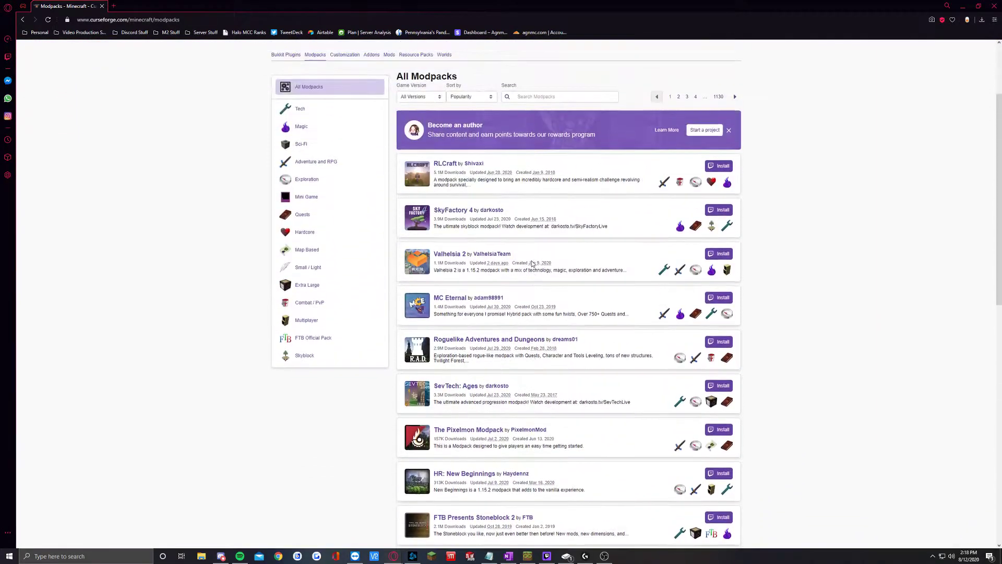
- Open the RLCraft modpack's page and look over its description
click(442, 164)
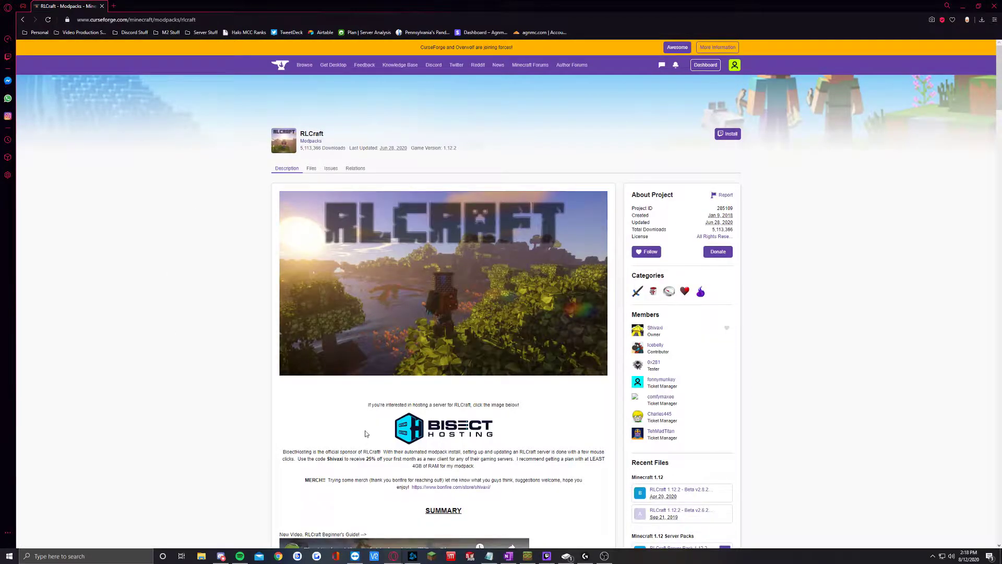
scroll(365, 433, down, 5)
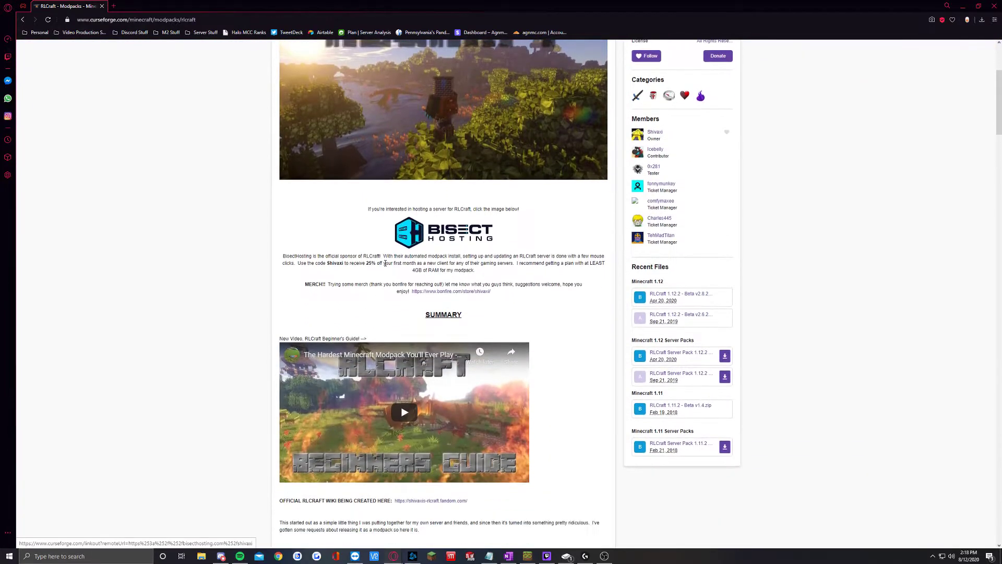
scroll(459, 369, up, 4)
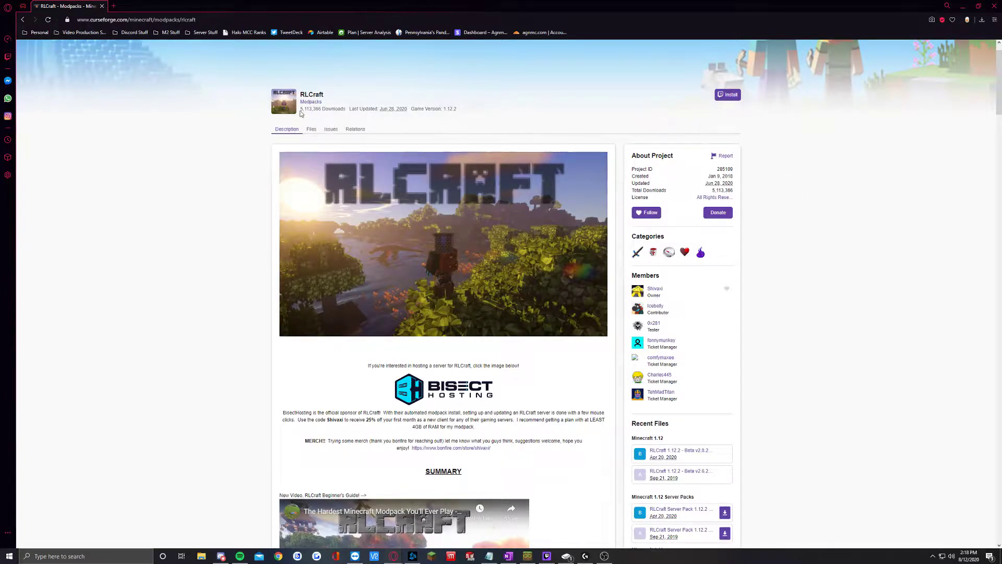
- Open RLCraft's file list and look through its main, additional and recent files
click(312, 129)
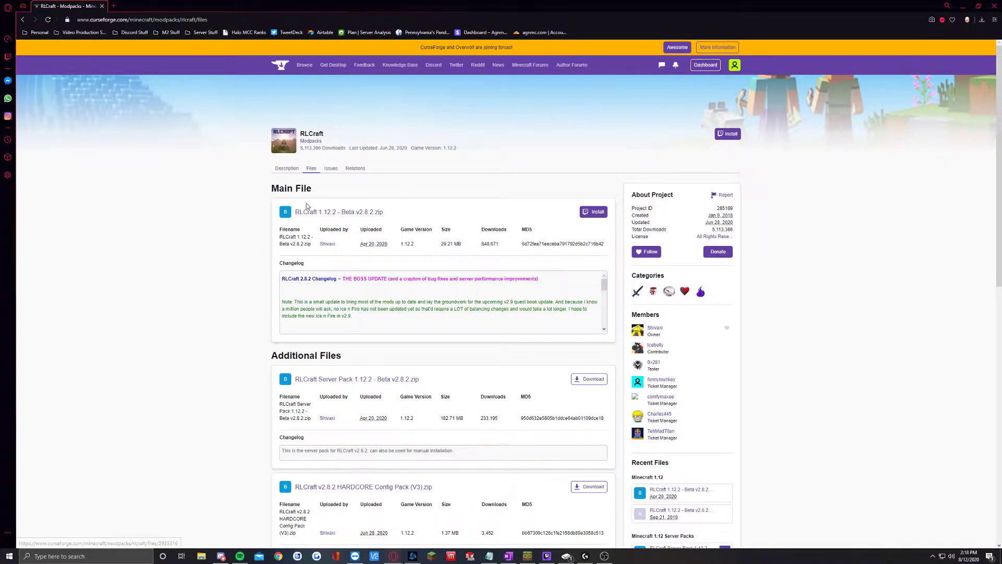
scroll(321, 342, down, 2)
scroll(345, 277, up, 1)
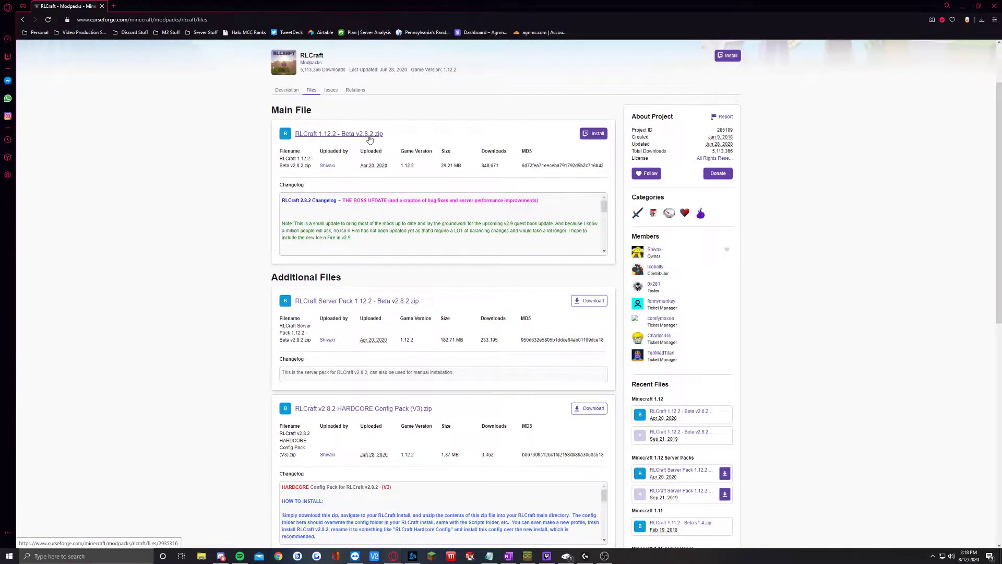
scroll(366, 138, down, 5)
scroll(373, 138, down, 2)
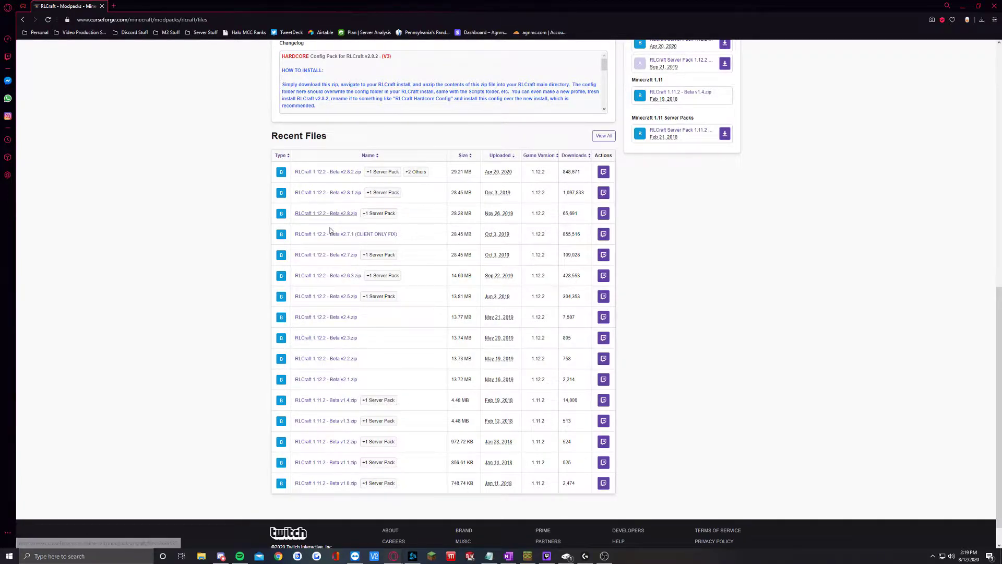
scroll(352, 202, up, 8)
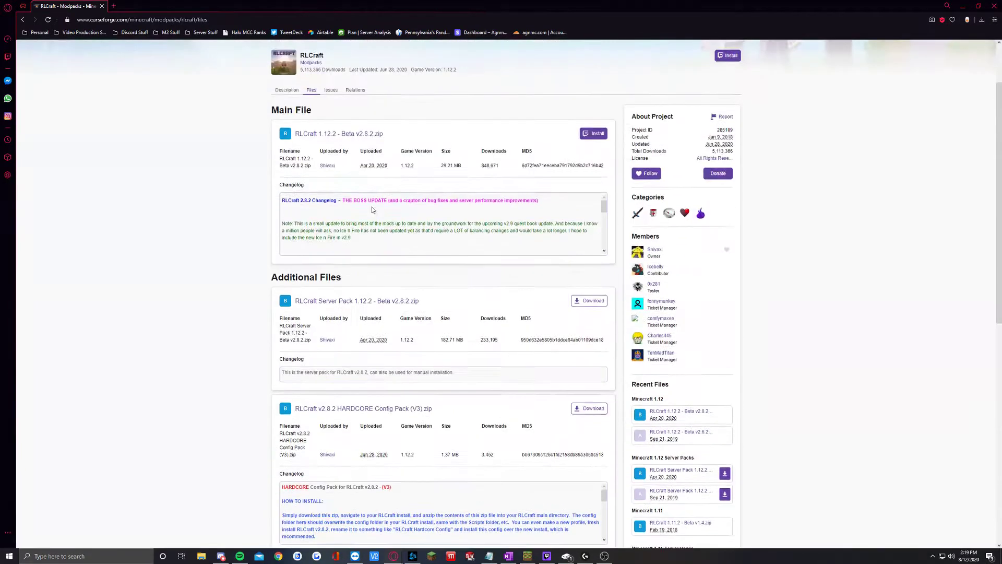
scroll(373, 209, up, 2)
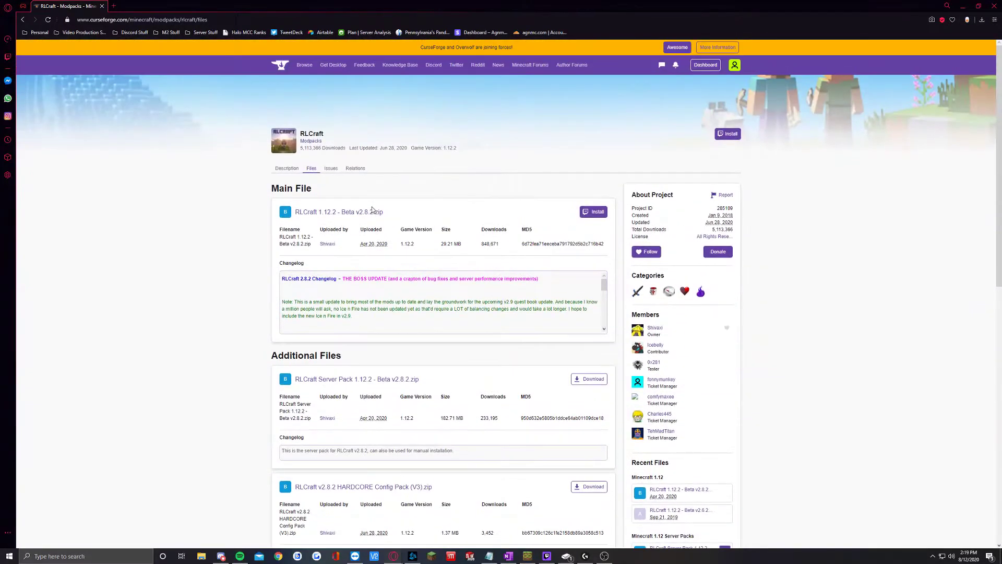
- Open the details of the main file RLCraft 1.12.2 - Beta v2.8.2.zip and download it
click(340, 212)
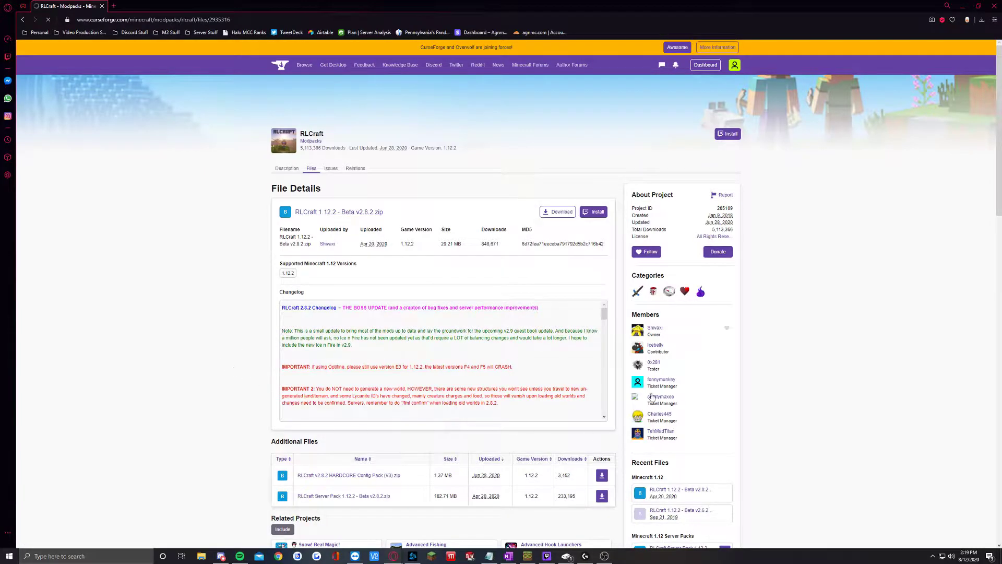
scroll(240, 272, down, 2)
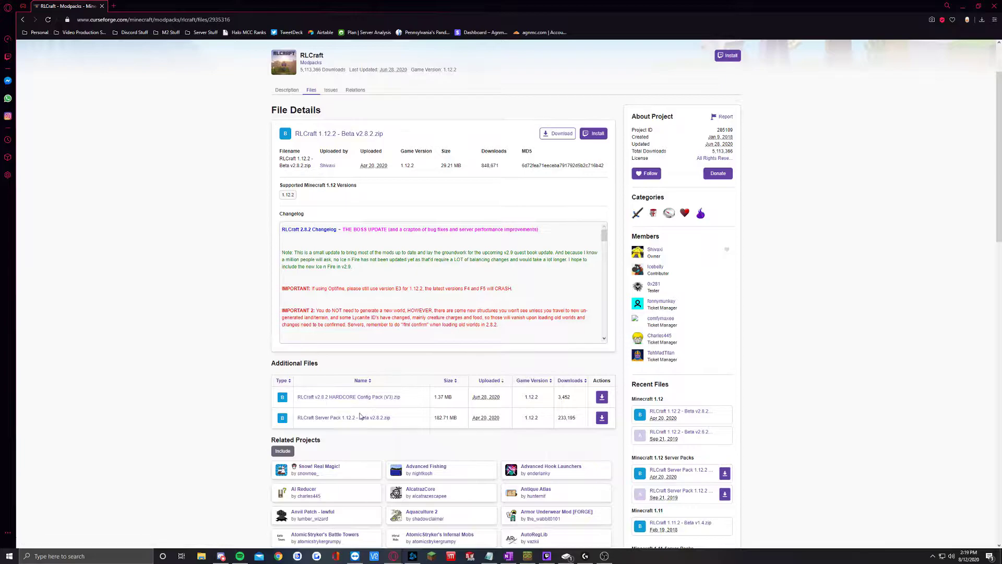
scroll(376, 366, up, 2)
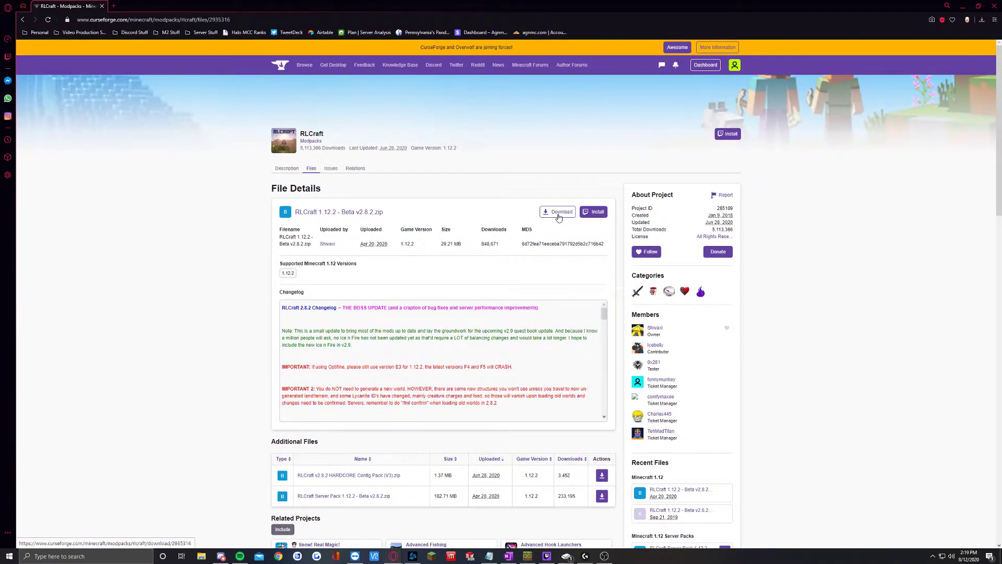
click(558, 215)
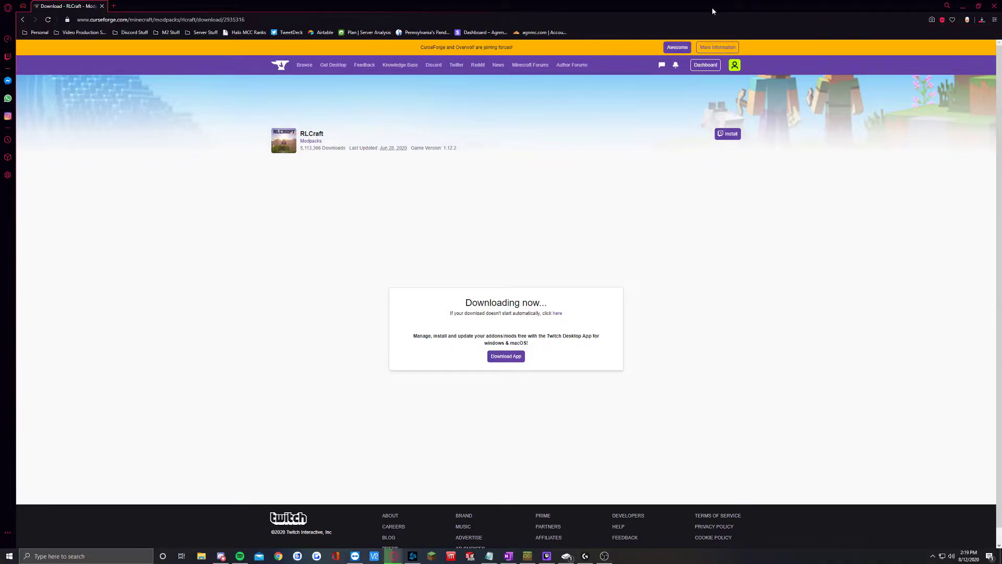
- Show the desktop and place the downloaded RLCraft zip file on it
key(super+d)
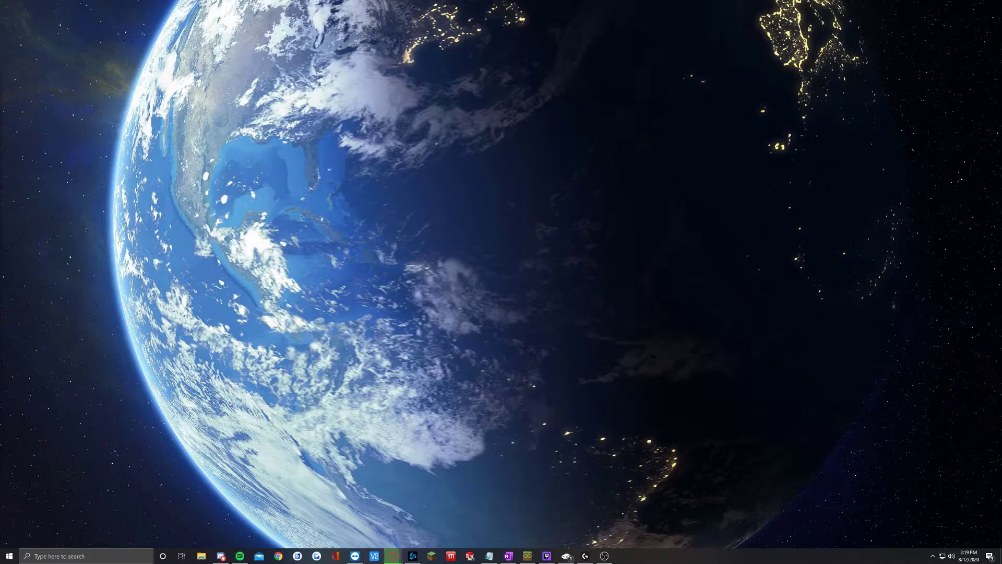
drag(393, 556, 504, 185)
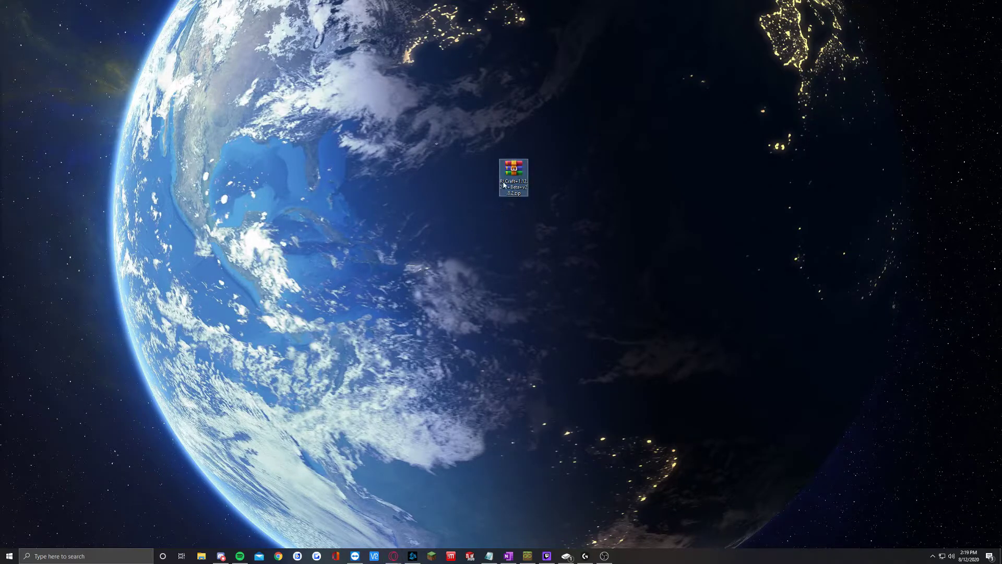
click(424, 127)
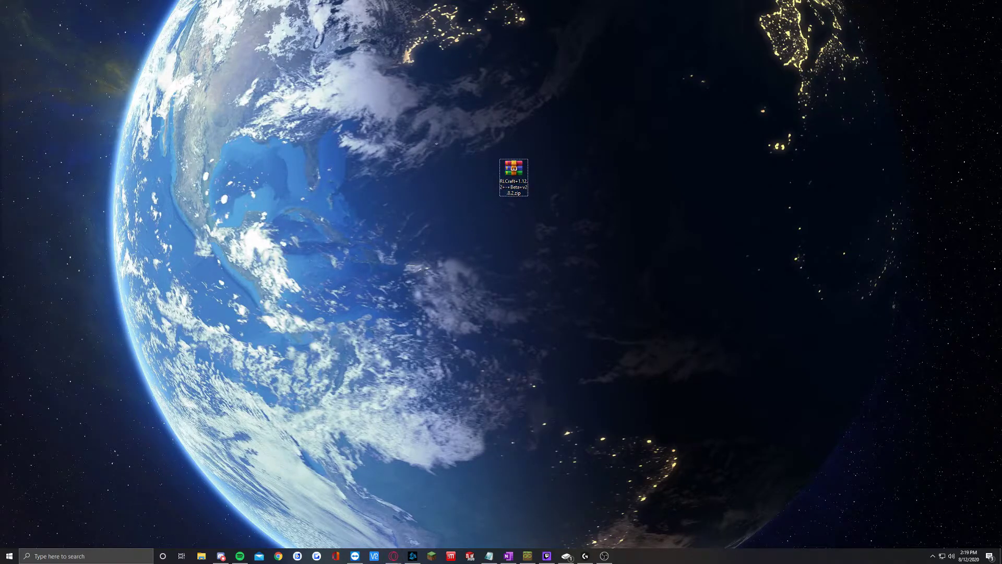
- Switch to MultiMC and expand the instance group to view the existing instances, collapsing it again
click(527, 556)
drag(497, 73, 481, 57)
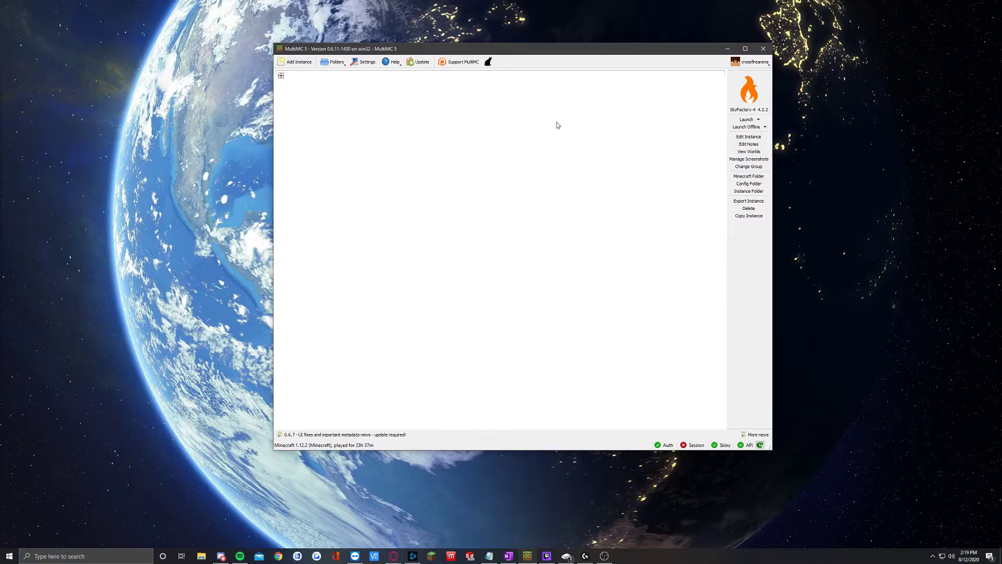
click(281, 76)
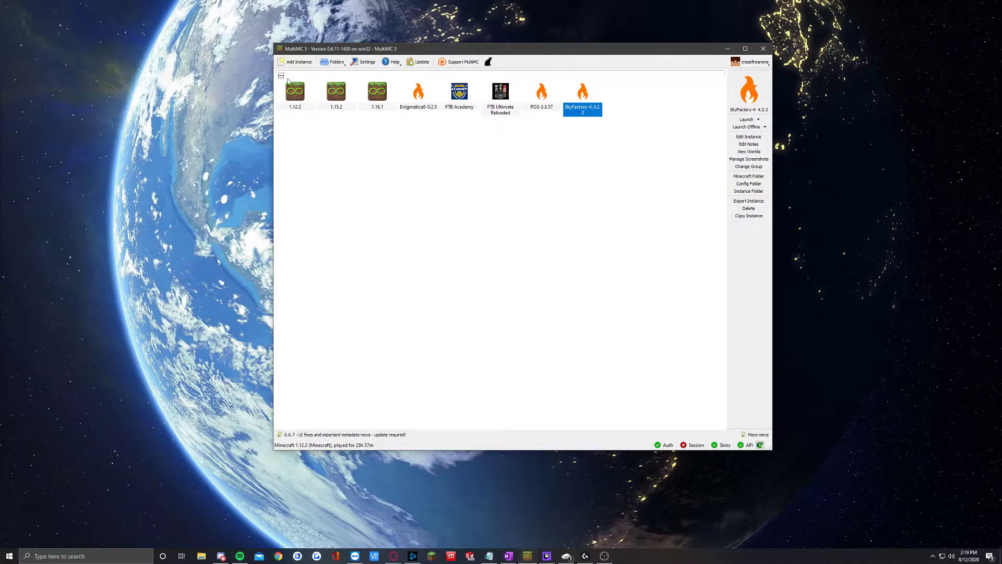
click(281, 76)
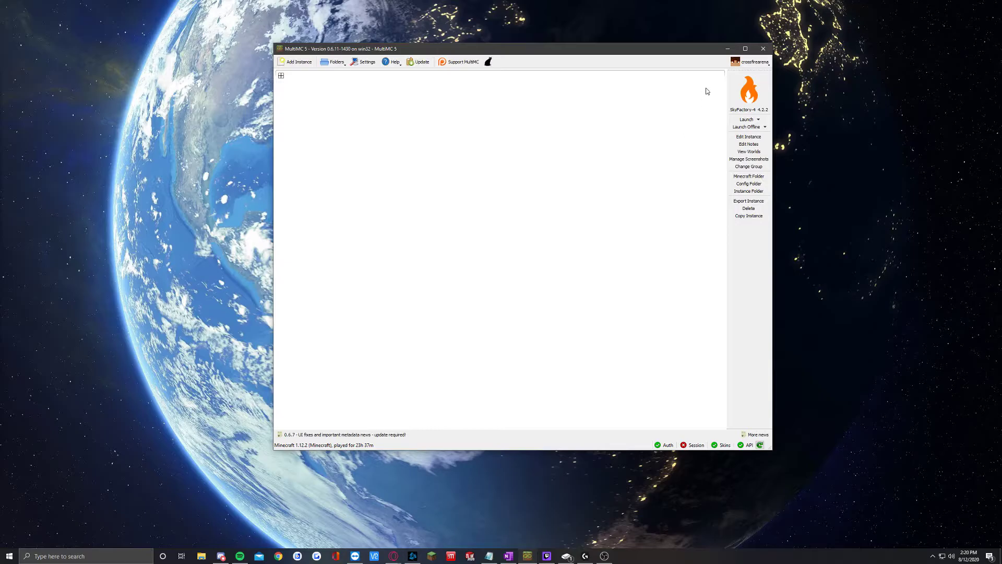
- Examine the account management settings and the form for adding a Minecraft account, and close both
click(745, 64)
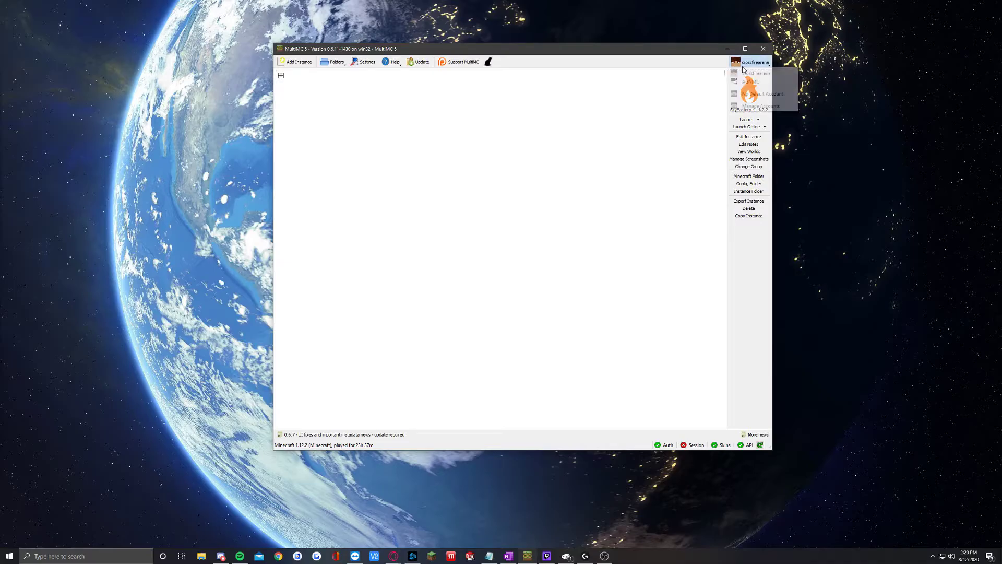
click(766, 107)
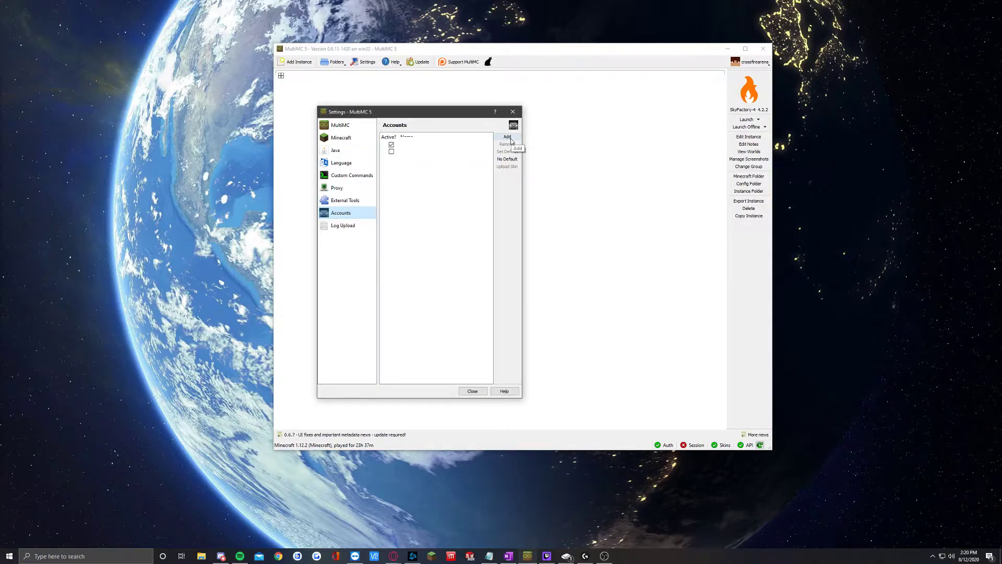
click(508, 137)
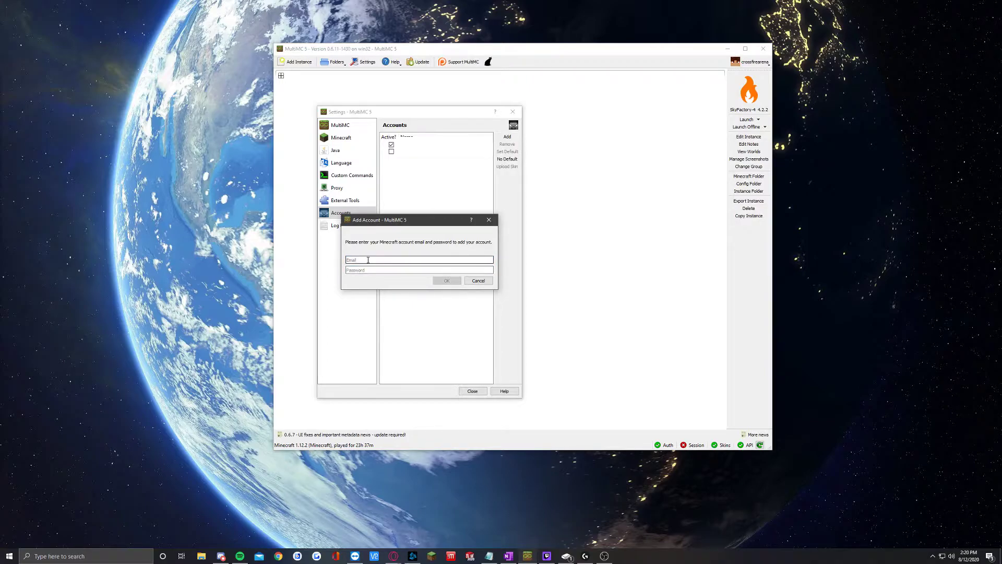
click(478, 281)
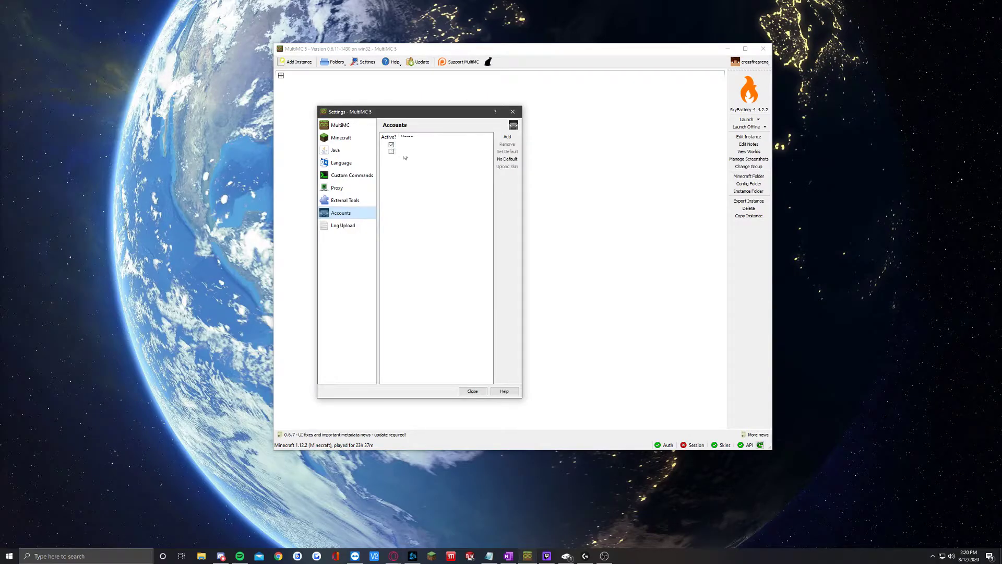
click(473, 391)
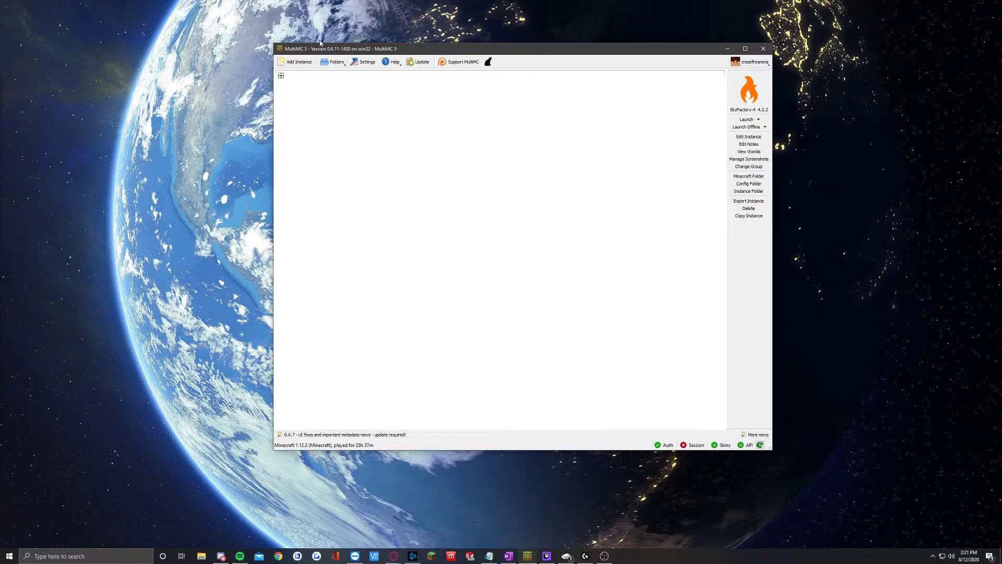
- Start a new instance and look through the zip import and FTB Legacy public modpack sources
mouse_move(310, 54)
mouse_down()
mouse_move(299, 84)
mouse_move(322, 61)
mouse_move(312, 59)
mouse_up()
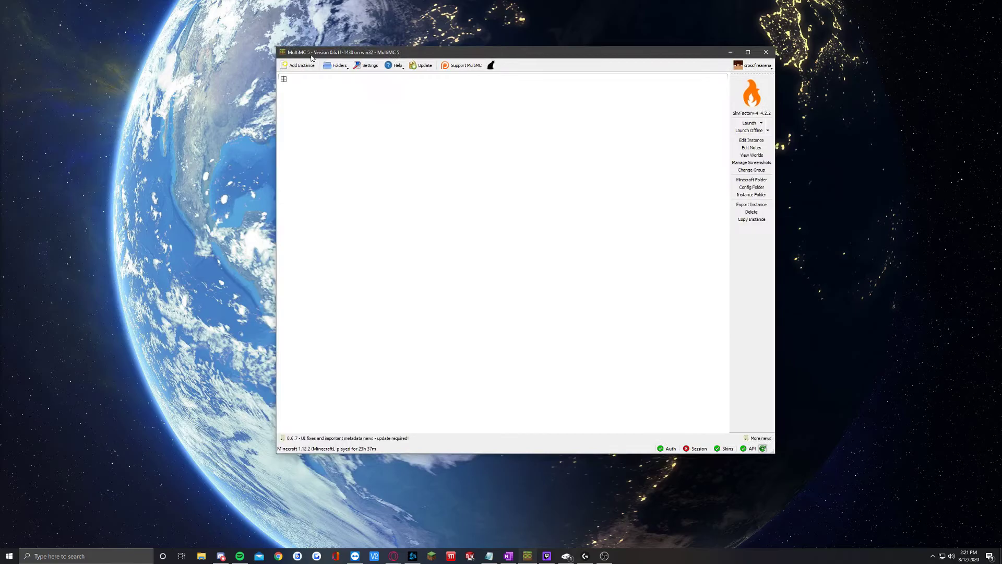
click(301, 66)
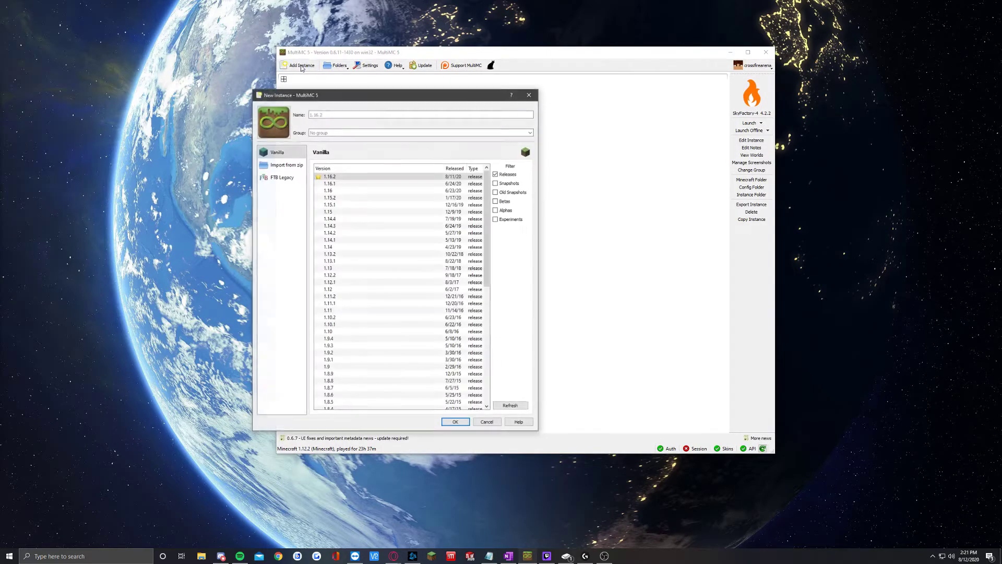
click(287, 166)
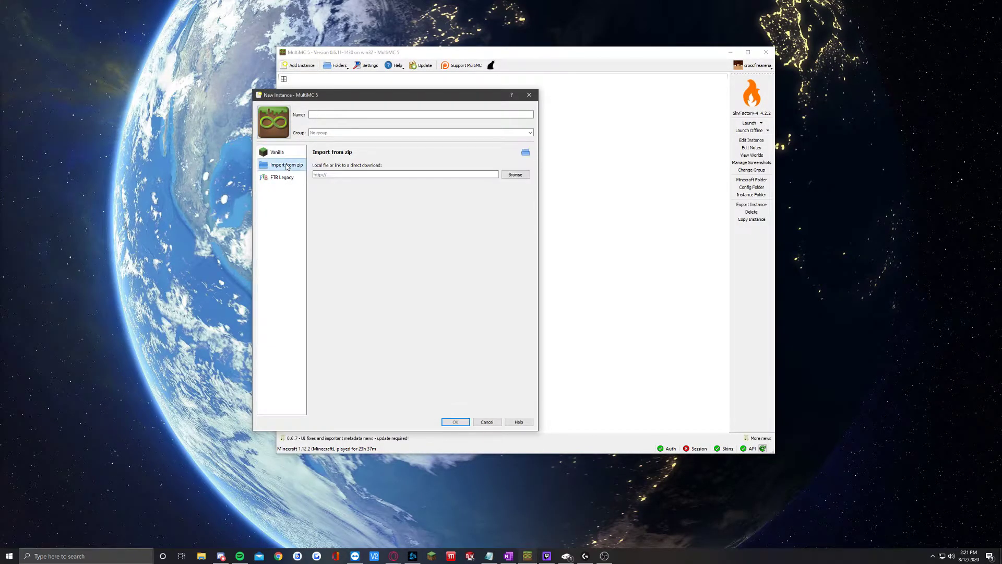
click(288, 181)
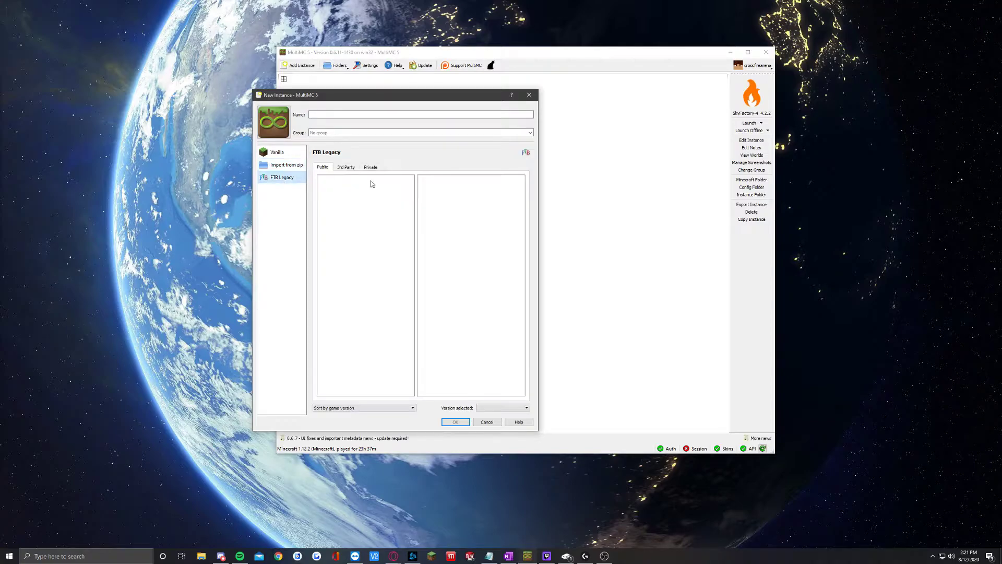
scroll(370, 246, down, 5)
scroll(370, 246, up, 8)
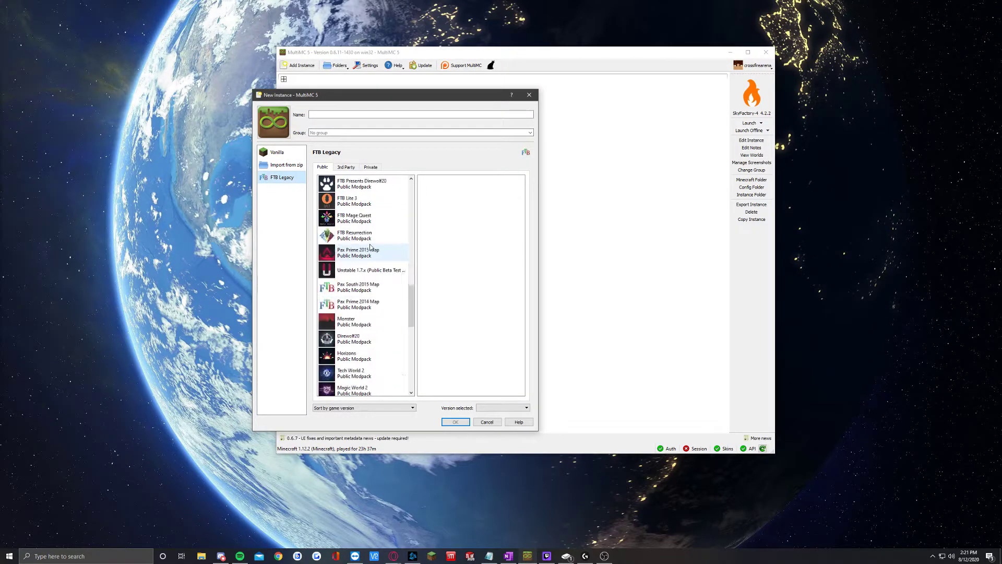
- Import RLCraft+1.12.2+-+Beta+v2.8.2.zip from the desktop as a new instance, keeping the suggested name and no group
click(272, 165)
click(514, 175)
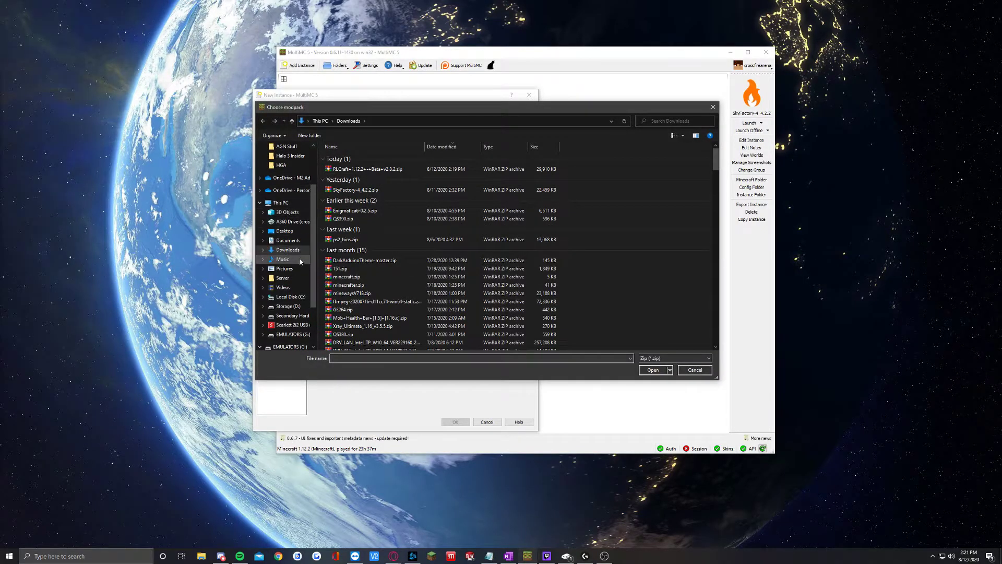
click(286, 231)
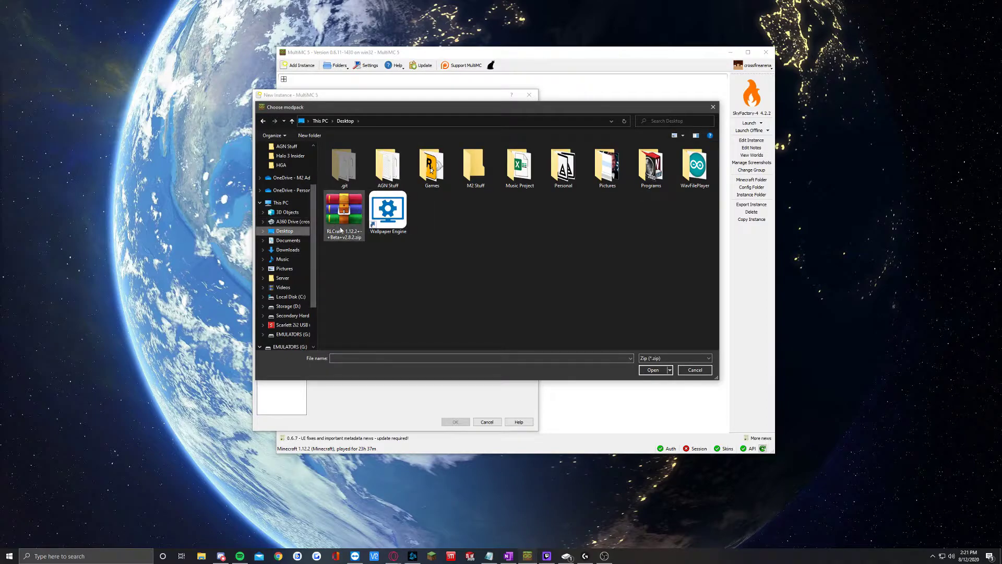
click(328, 236)
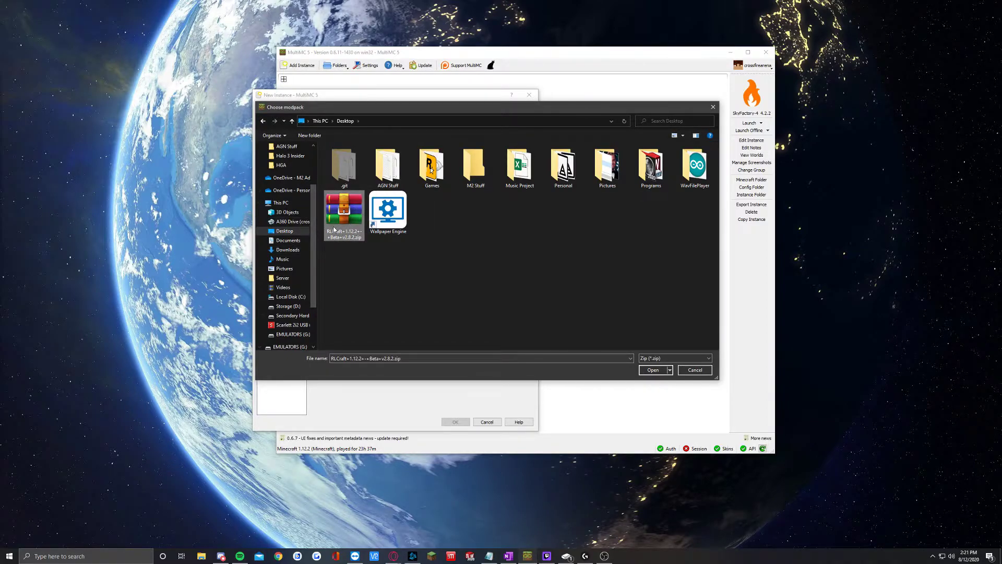
double_click(345, 223)
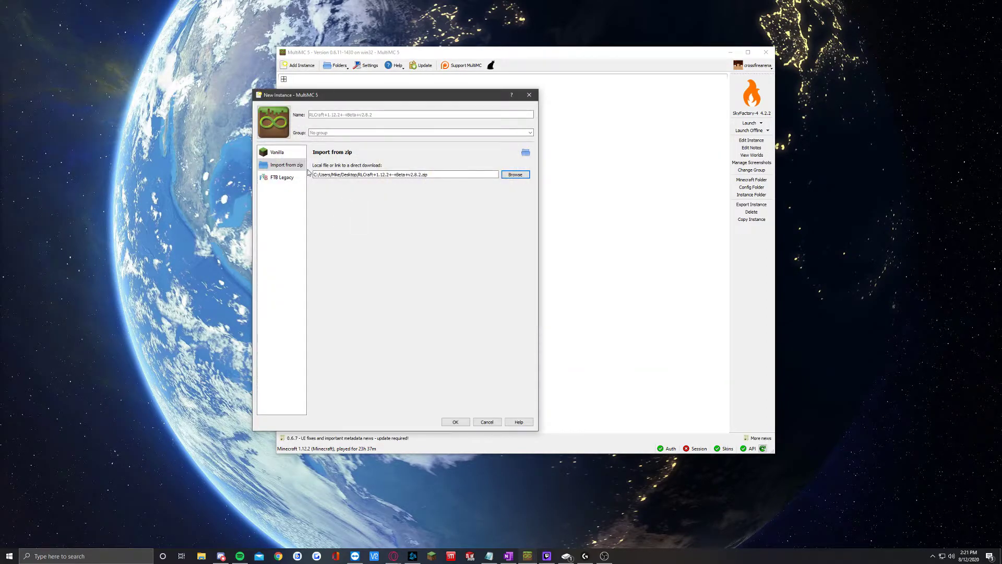
click(455, 422)
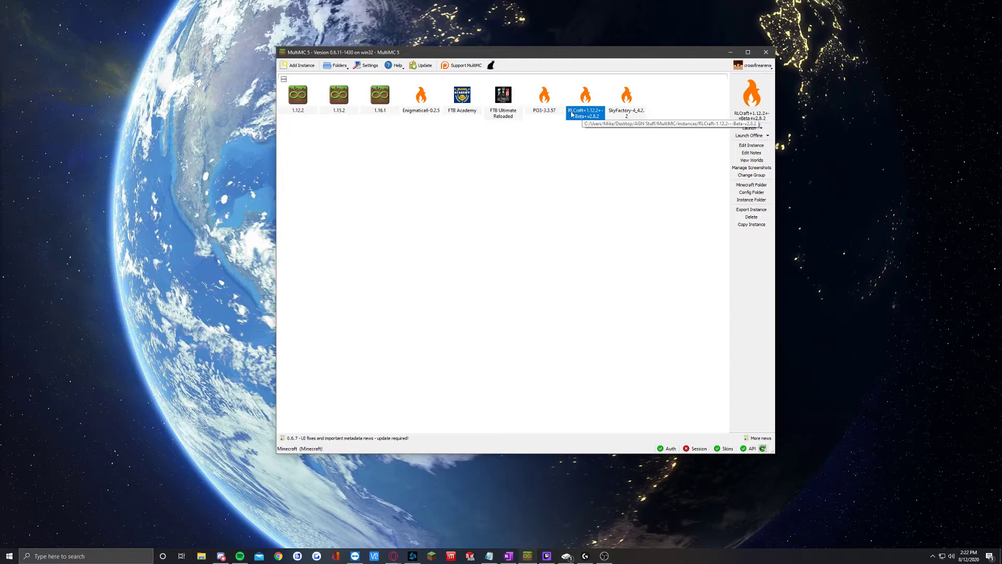
- Examine the Java memory allocation and runtime settings in the launcher's global settings, and close them
click(364, 67)
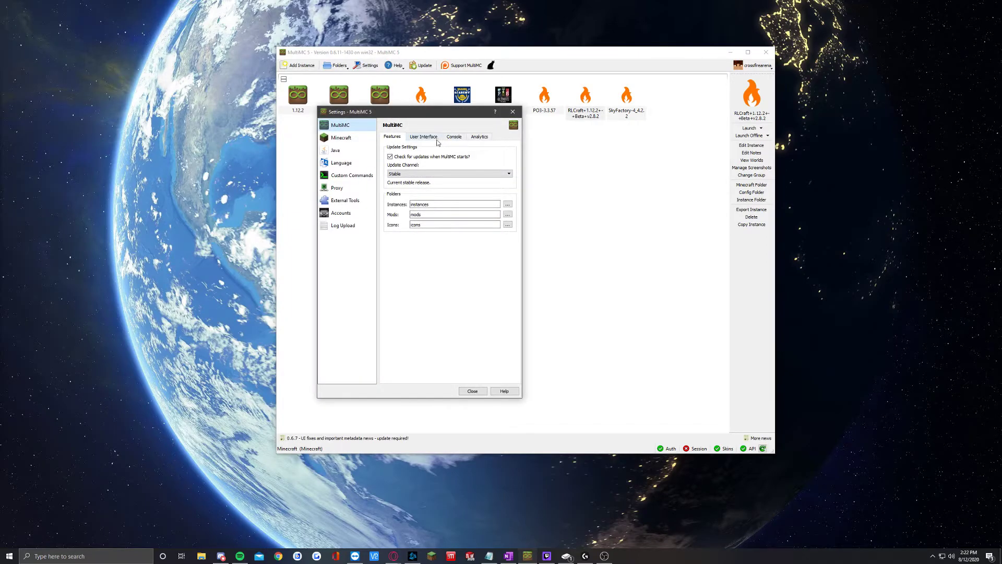
click(336, 150)
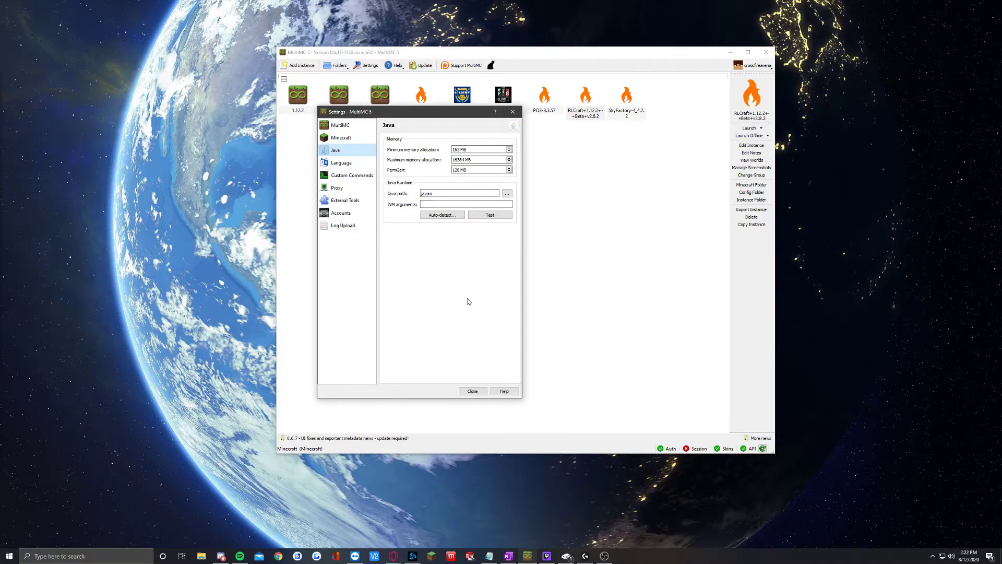
click(473, 391)
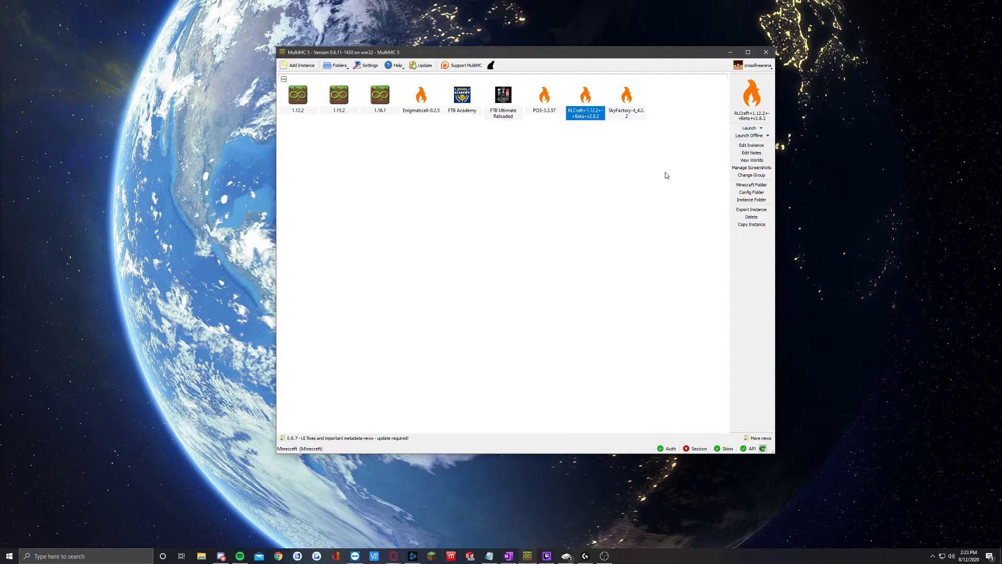
- Launch the RLCraft instance, move its game window slightly upward, and open the game options
double_click(572, 116)
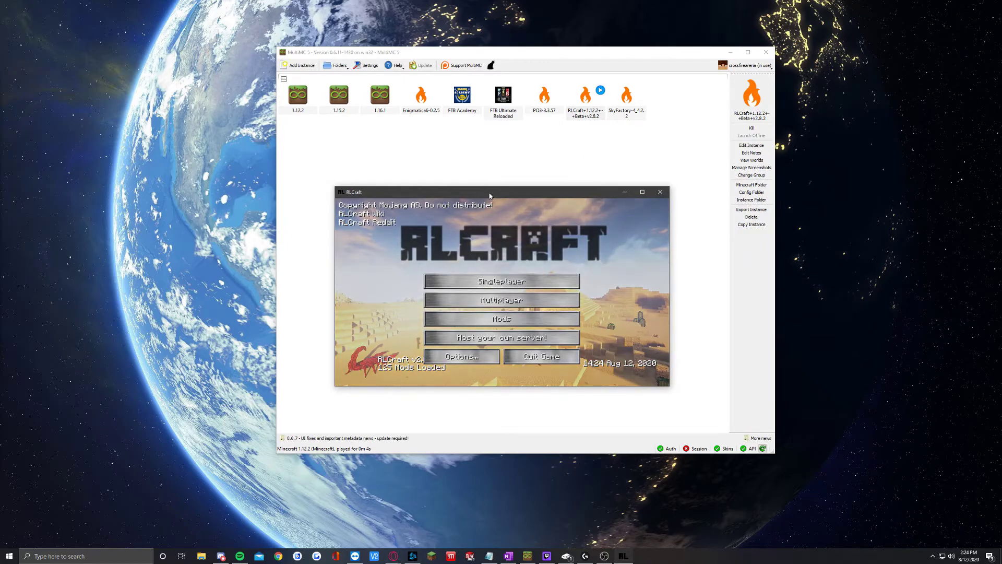
drag(517, 197, 524, 169)
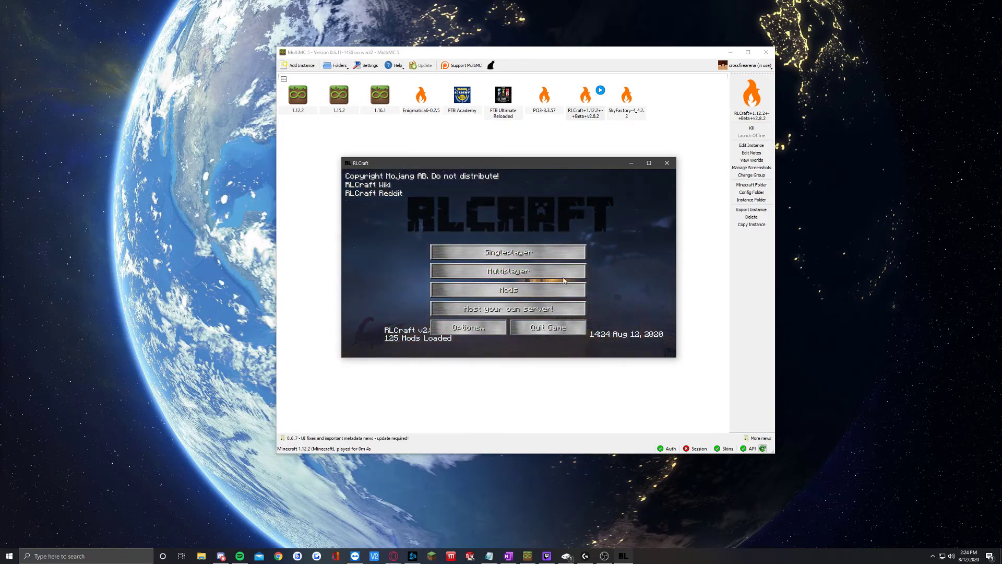
click(462, 329)
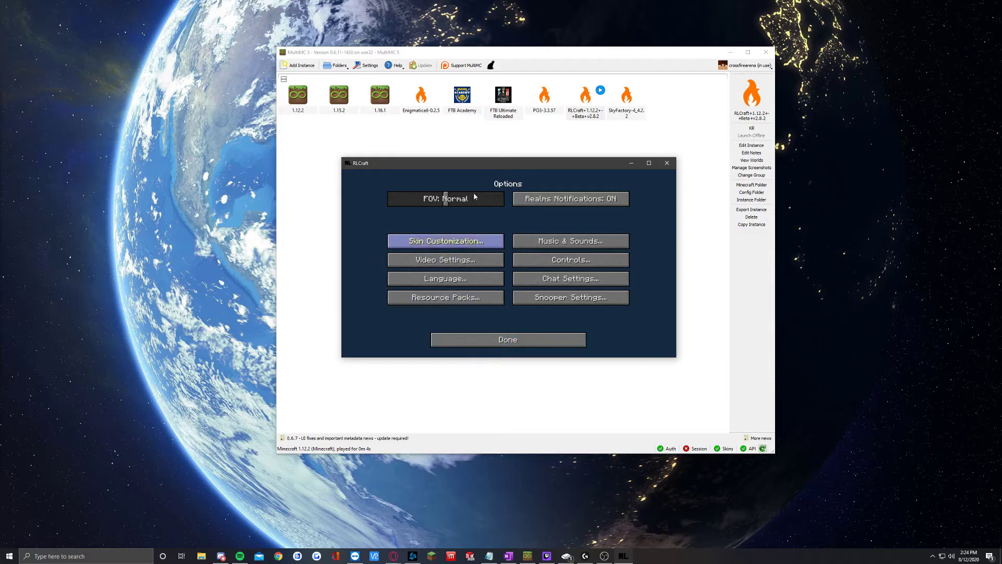